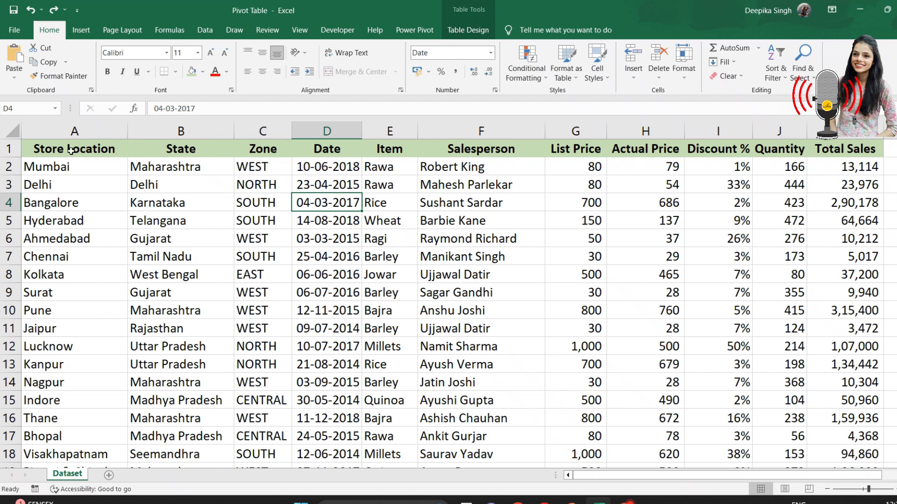
# Select the entire dataset from the Store Location header and preview the recommended PivotTables, including Sum of List Price by Item
pyautogui.click(70, 151)
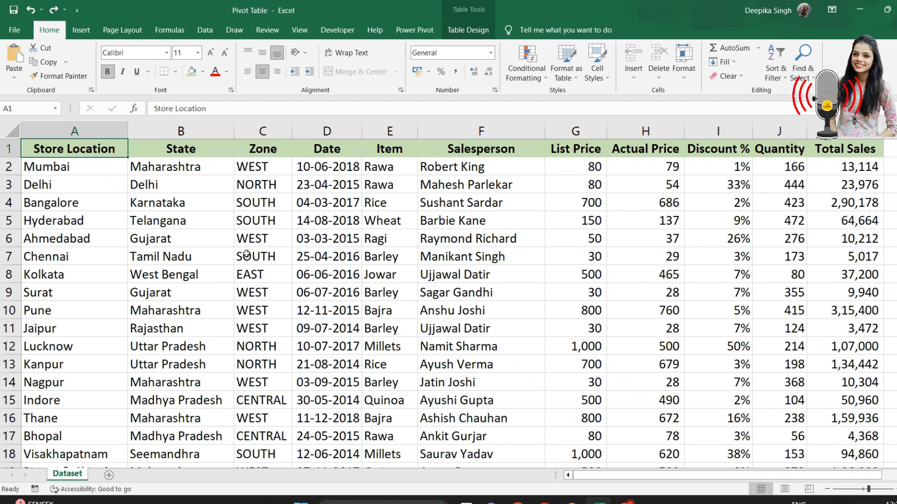
pyautogui.hotkey('ctrl', 'shift', 'End')
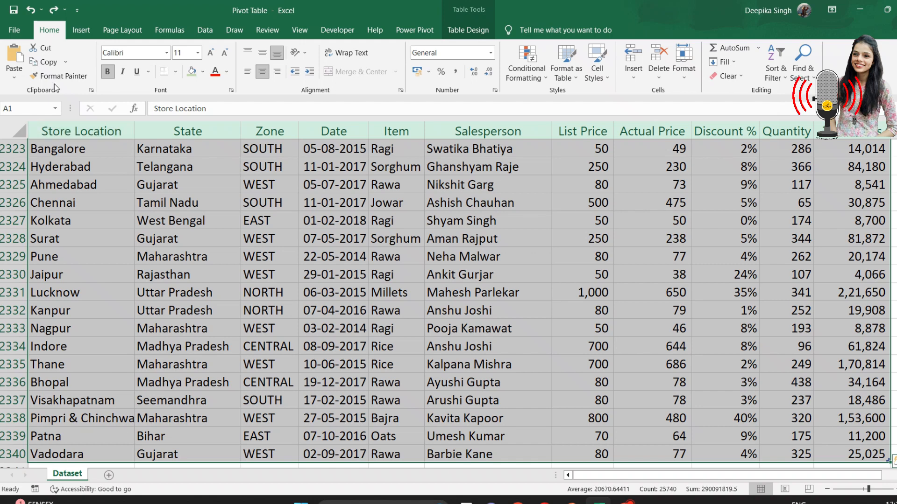
pyautogui.click(81, 30)
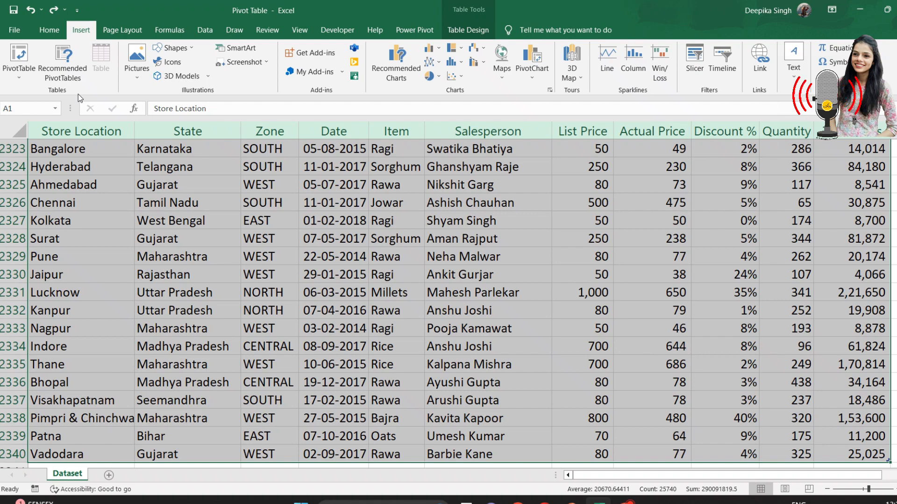
pyautogui.click(65, 68)
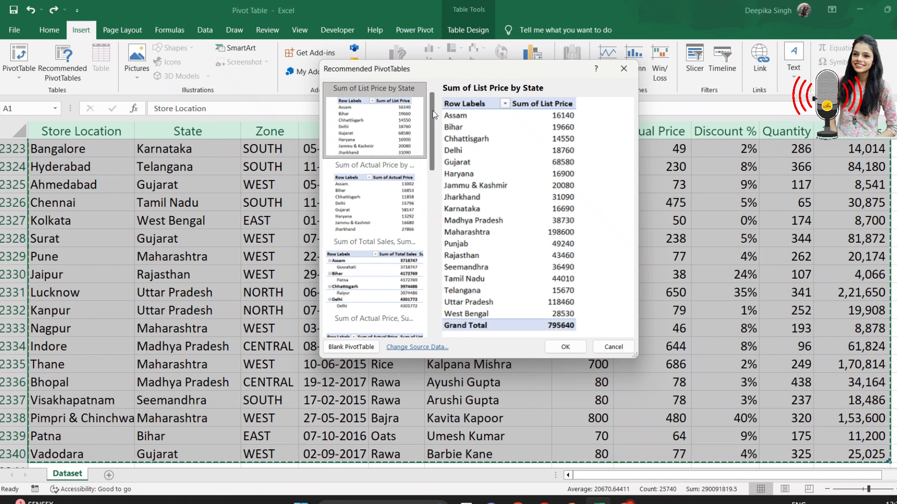
pyautogui.moveTo(433, 110); pyautogui.dragTo(433, 144)
pyautogui.scroll(-3, 429, 201)
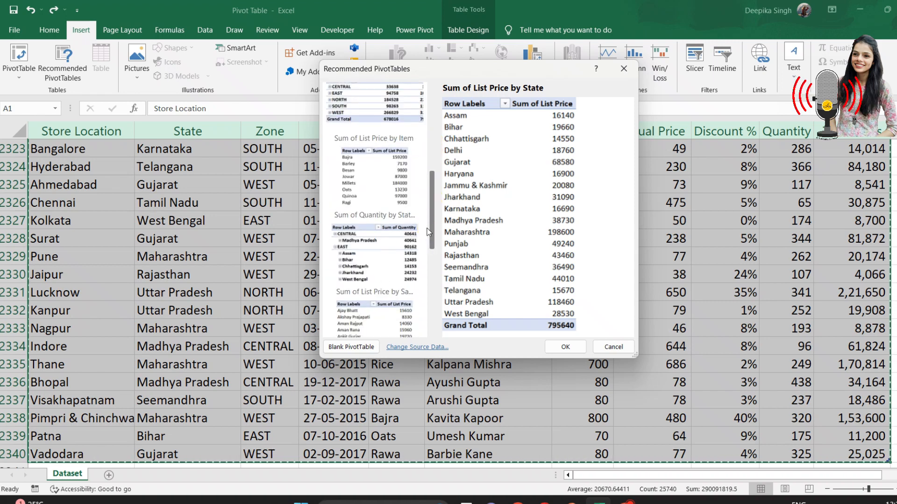
pyautogui.click(396, 171)
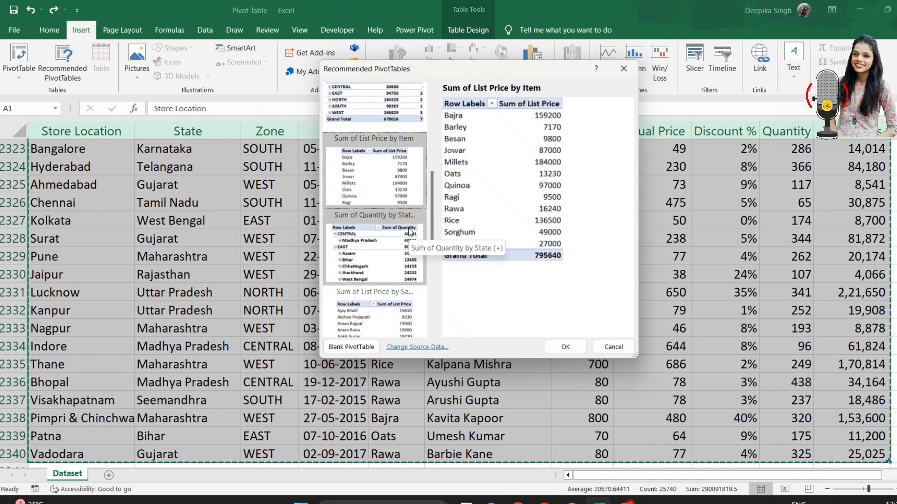
pyautogui.click(623, 69)
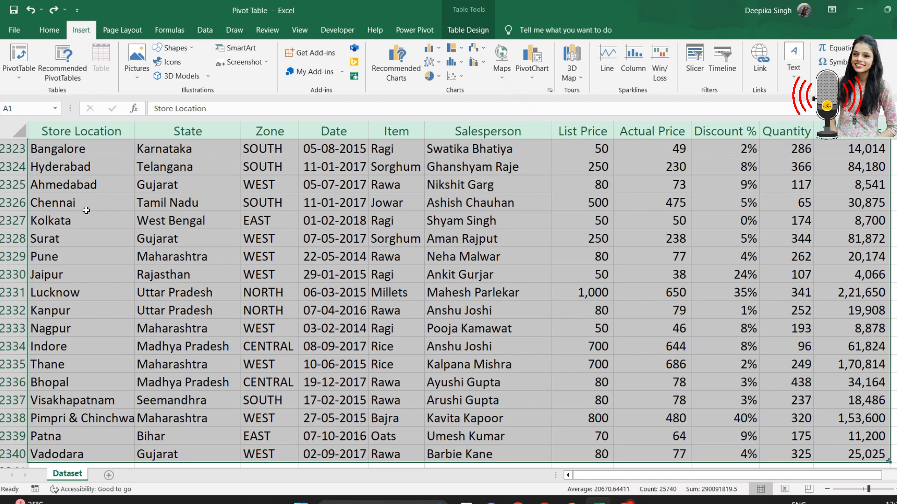
# Insert a PivotTable based on the whole DataSet table, placed on a new worksheet
pyautogui.click(501, 250)
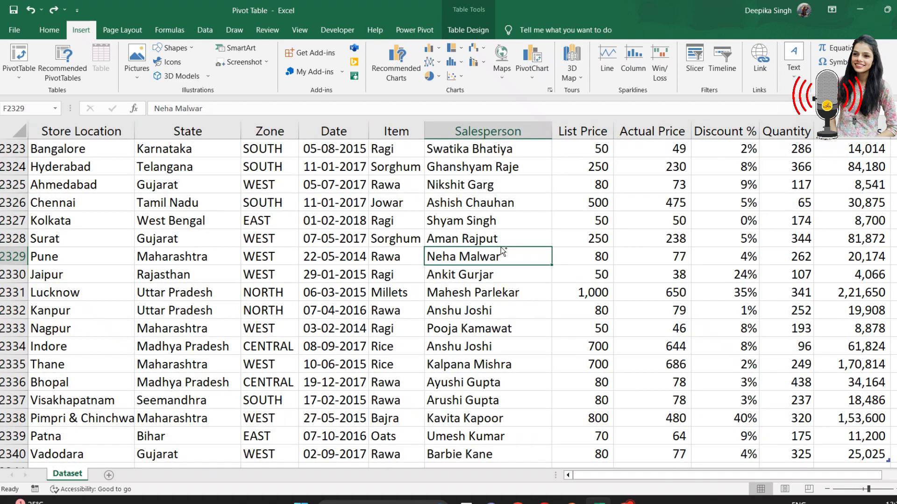
pyautogui.hotkey('ctrl', 'a')
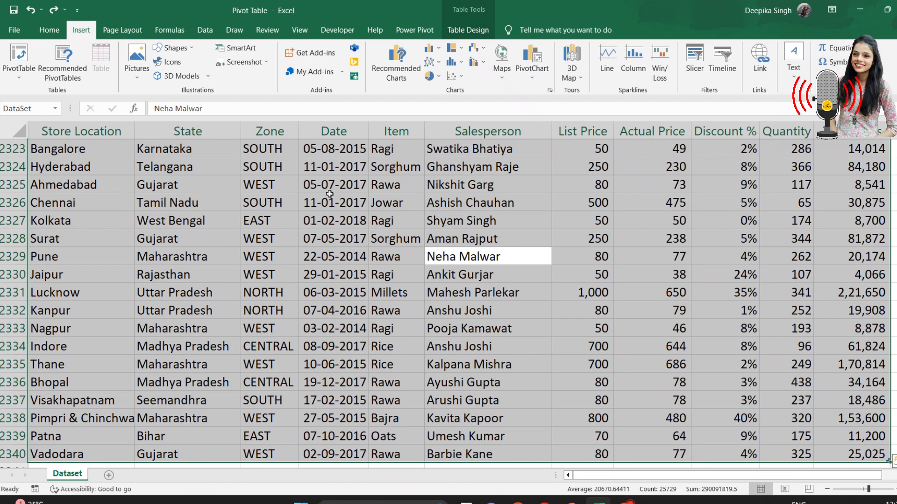
pyautogui.click(11, 70)
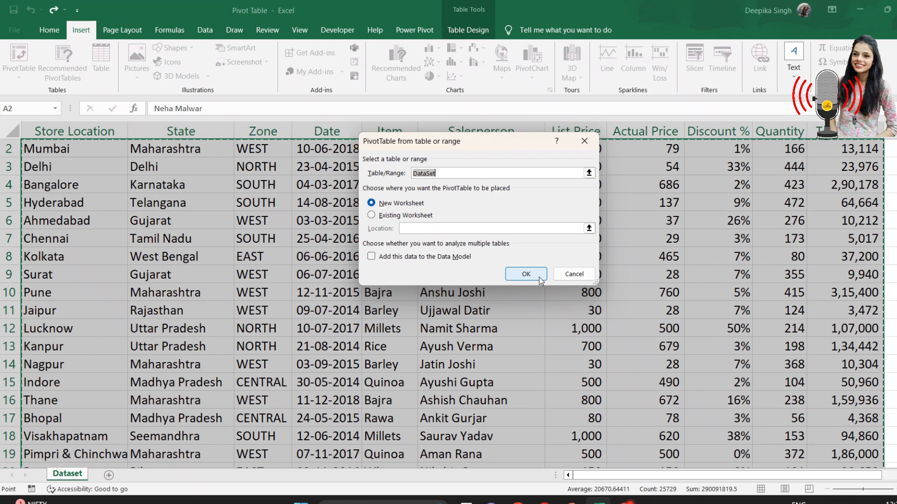
pyautogui.click(522, 274)
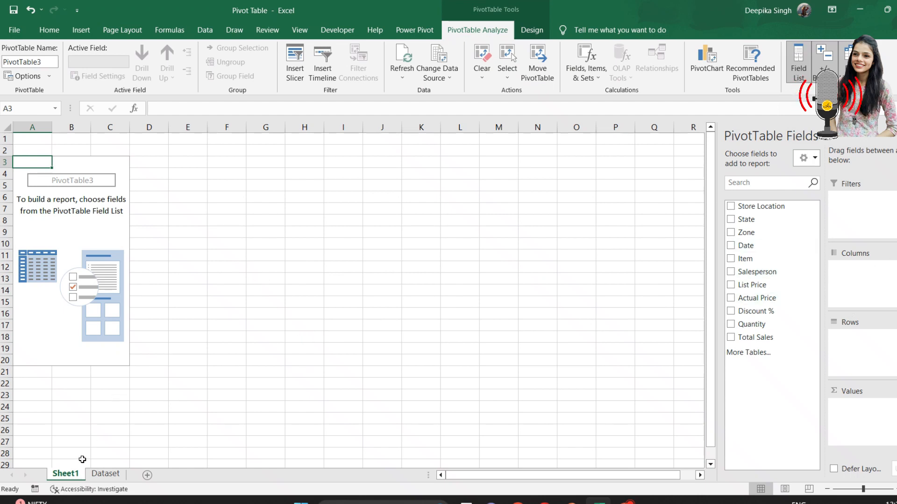
# Place the new PivotTable sheet after the Dataset sheet and rename it "5 years sales analysis"
pyautogui.moveTo(148, 461); pyautogui.dragTo(140, 474)
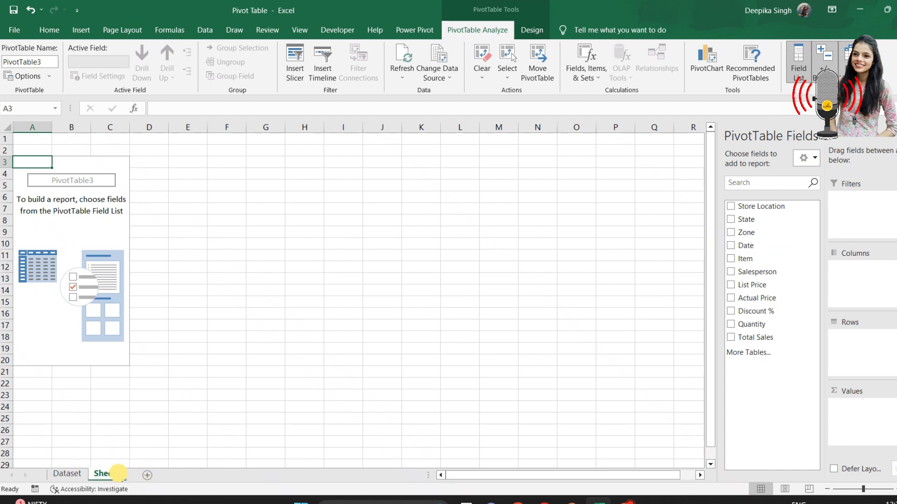
pyautogui.doubleClick(108, 474)
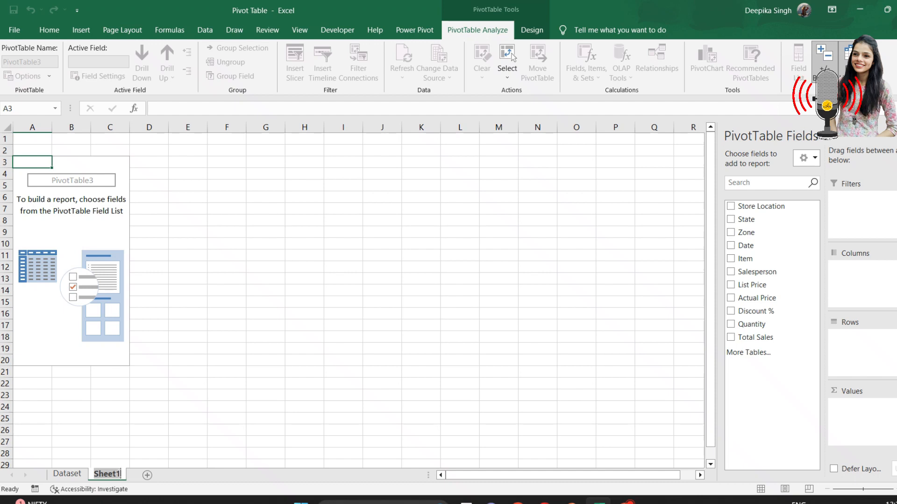
pyautogui.write('5 year')
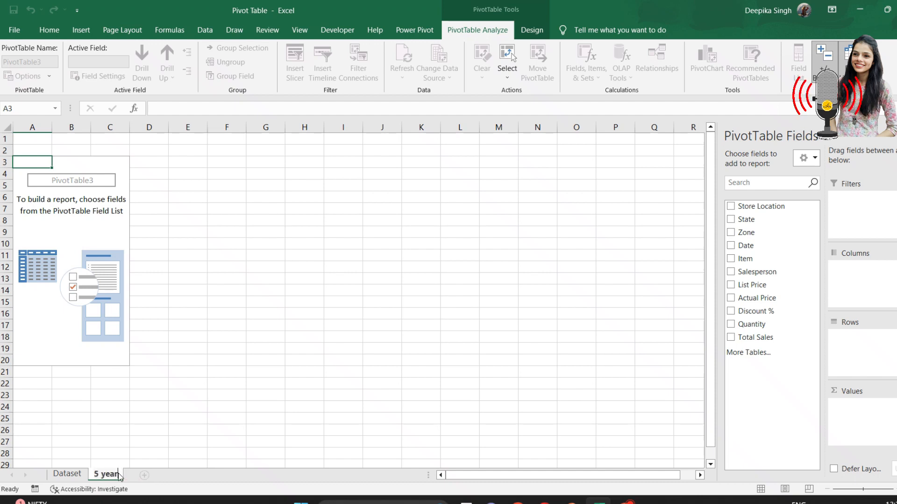
pyautogui.write('s sales analysis')
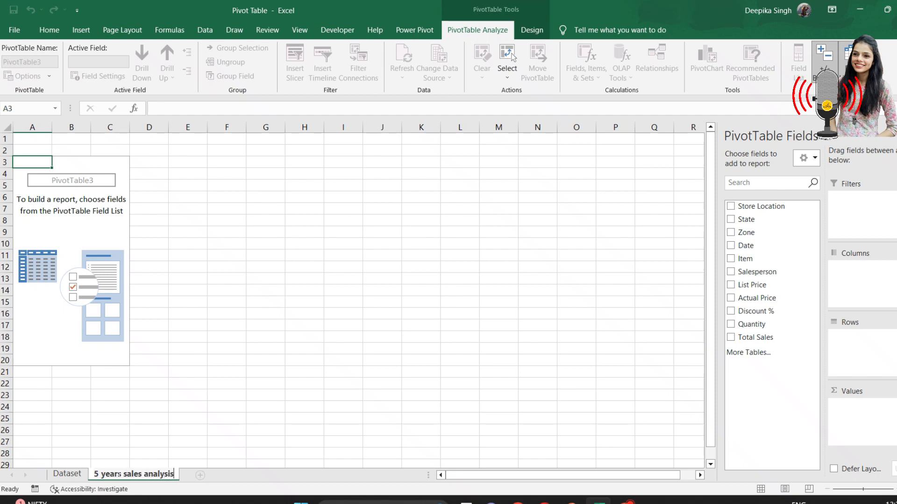
pyautogui.press('Return')
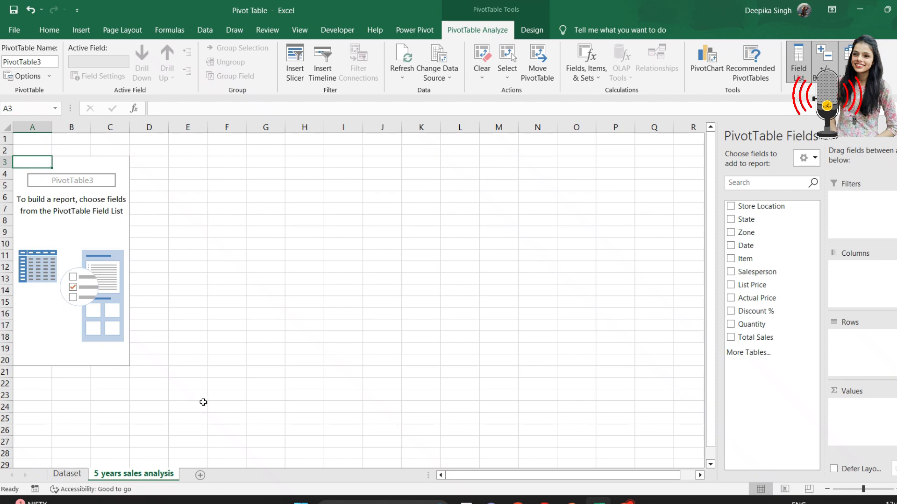
# On the Dataset sheet, select a cell inside the table and an empty cell outside it to compare the available table tools
pyautogui.click(67, 474)
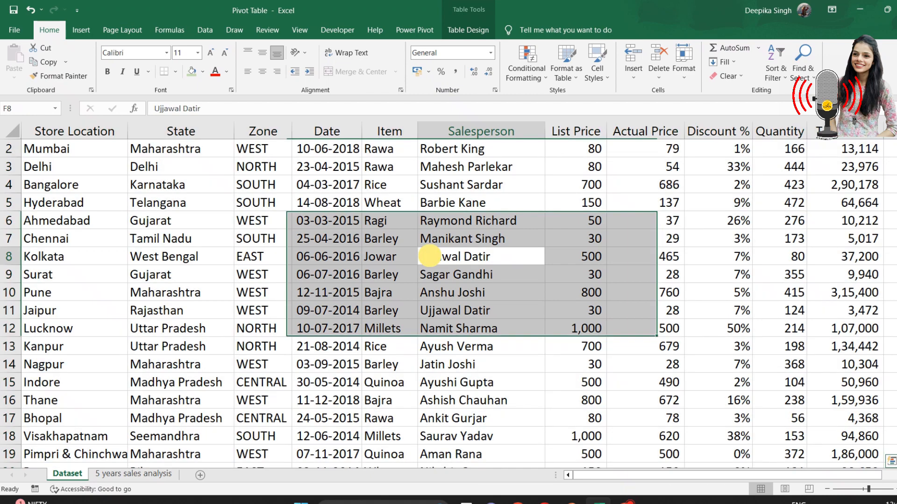
pyautogui.click(428, 255)
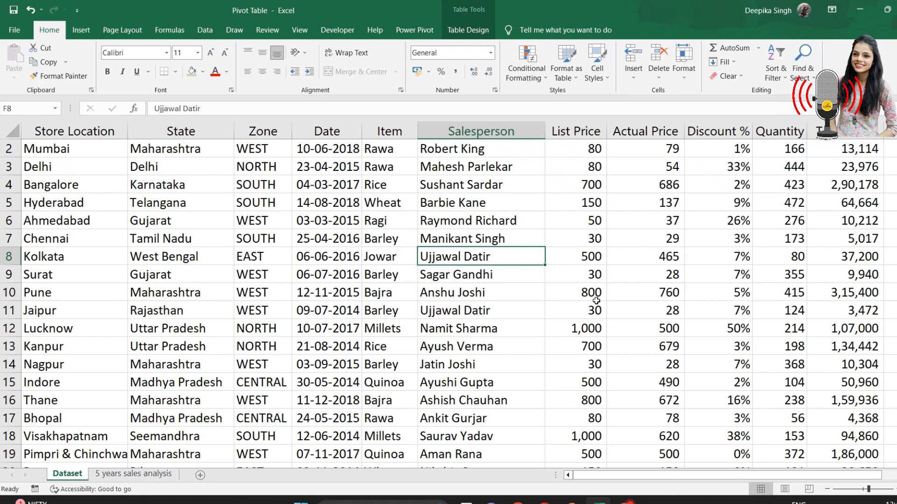
pyautogui.moveTo(660, 478); pyautogui.dragTo(689, 476)
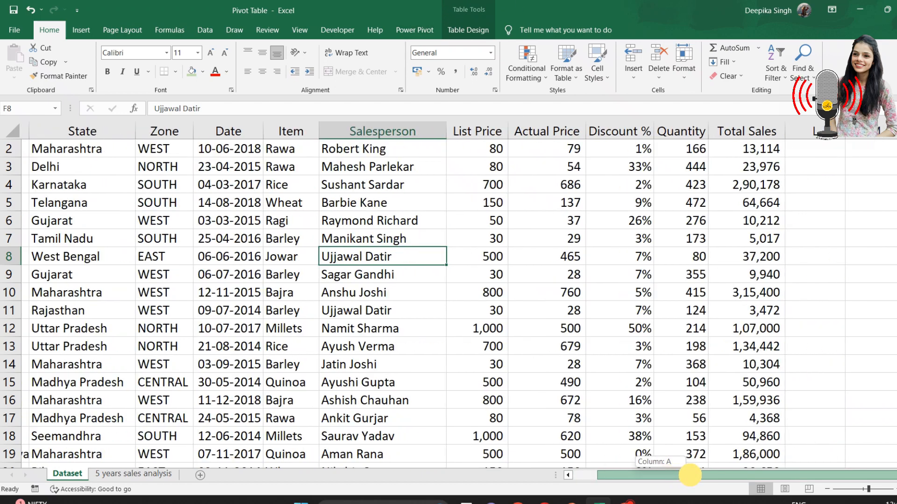
pyautogui.click(875, 189)
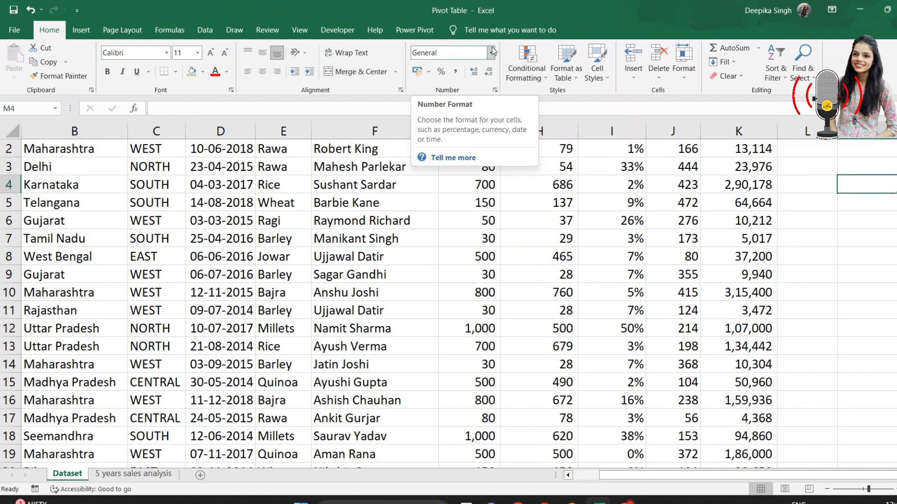
# On the 5 years sales analysis sheet, select cells inside and outside the empty PivotTable to compare the available tools and field list
pyautogui.click(133, 473)
pyautogui.click(90, 248)
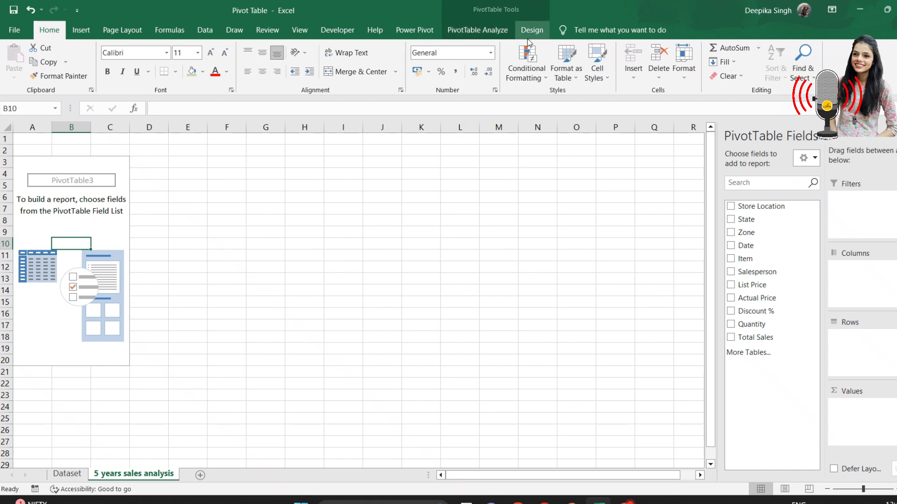
pyautogui.click(320, 211)
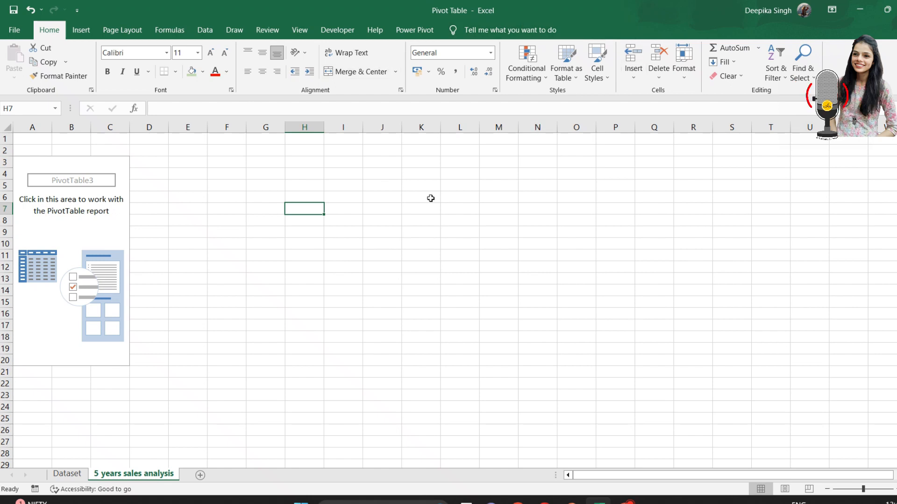
pyautogui.click(44, 219)
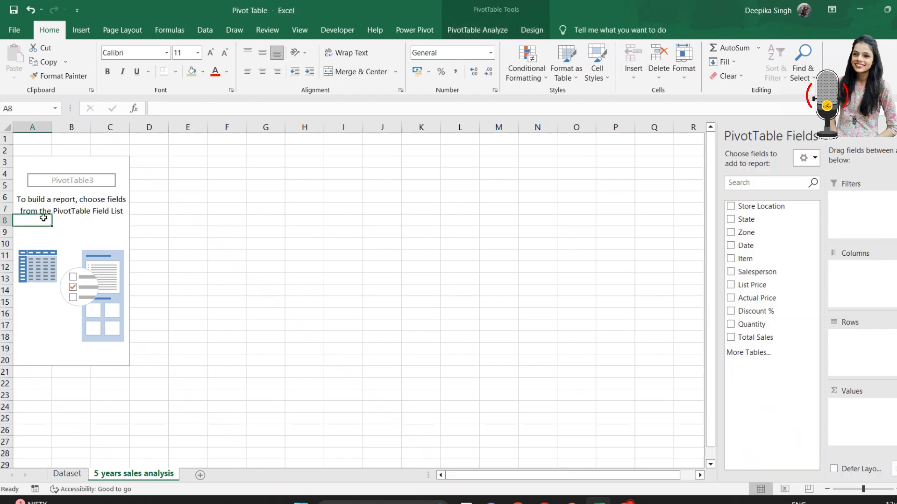
# Review the source data's column headers from Store Location to Total Sales on the Dataset sheet
pyautogui.click(66, 473)
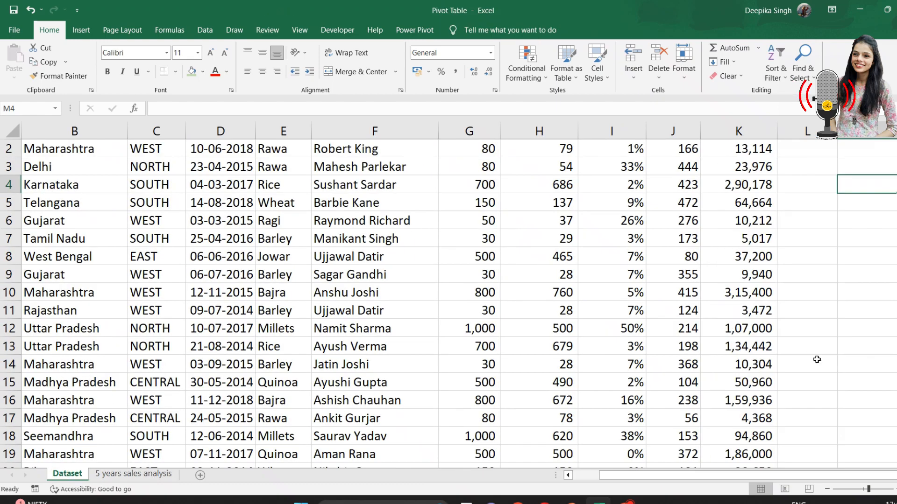
pyautogui.moveTo(759, 476); pyautogui.dragTo(747, 475)
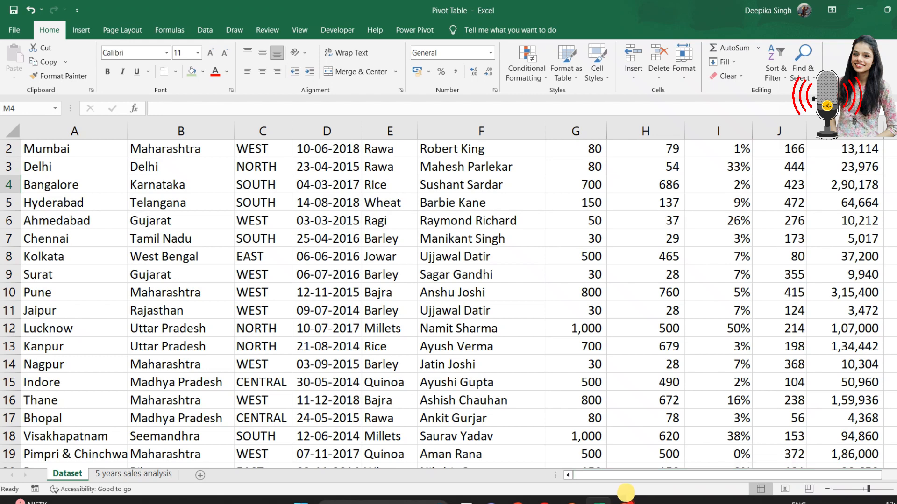
pyautogui.scroll(1, 209, 173)
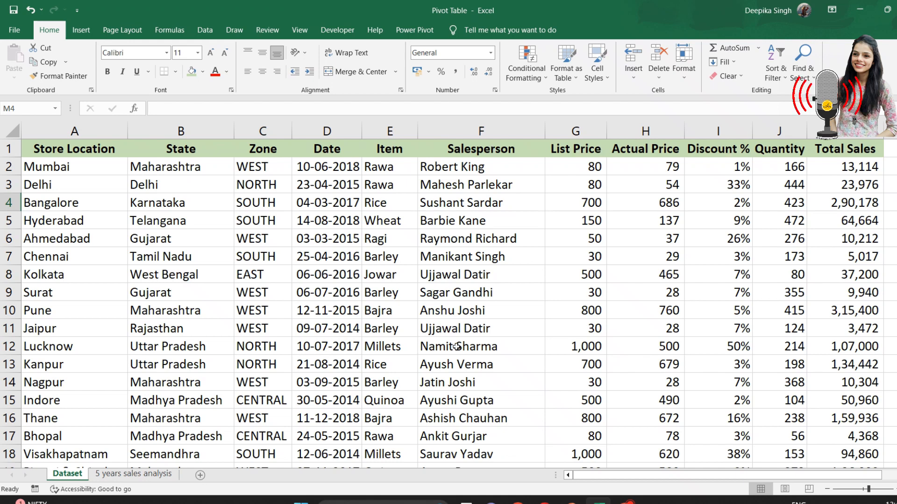
# On the 5 years sales analysis sheet, try the stacked layout for the PivotTable field list and restore the side-by-side layout
pyautogui.click(156, 474)
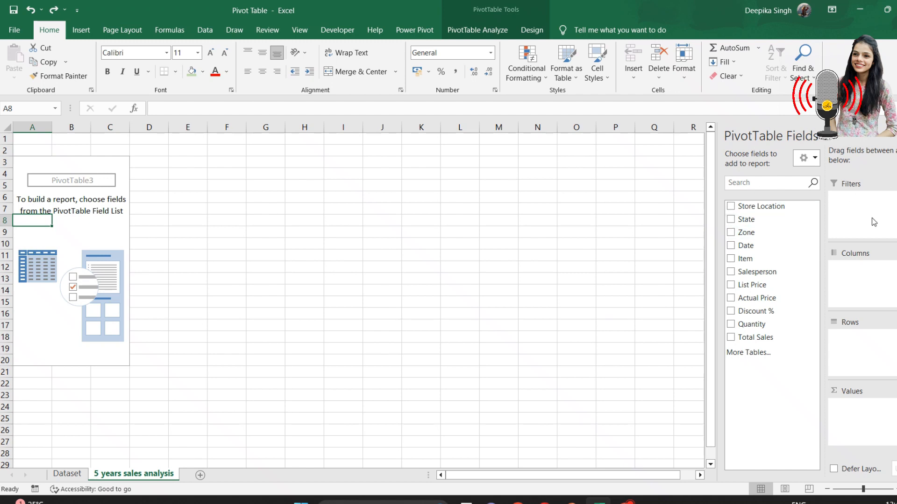
pyautogui.click(814, 161)
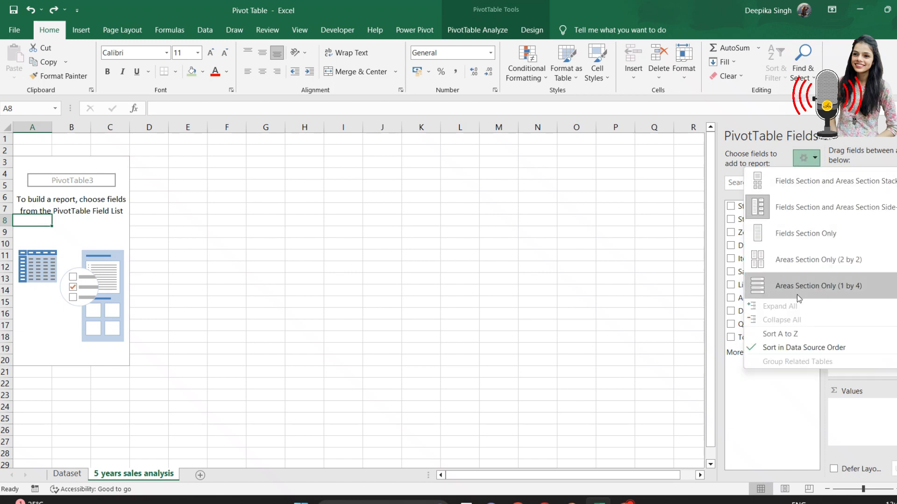
pyautogui.click(812, 183)
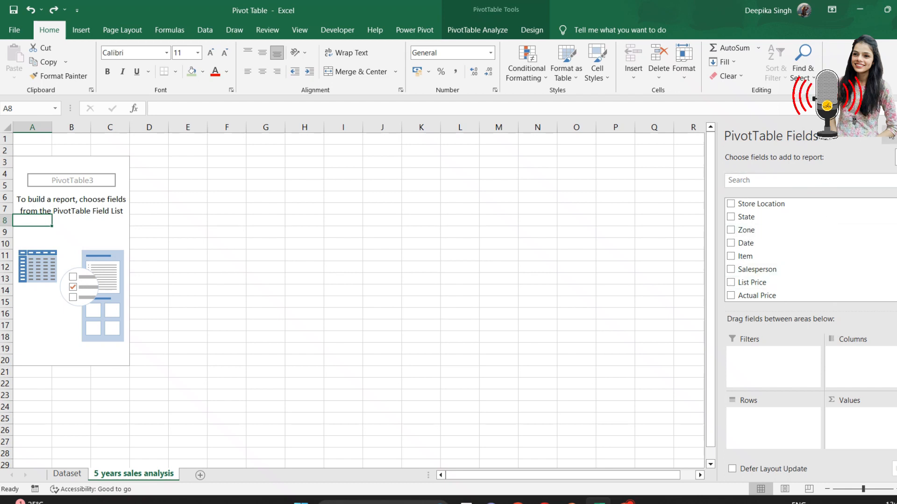
pyautogui.click(893, 157)
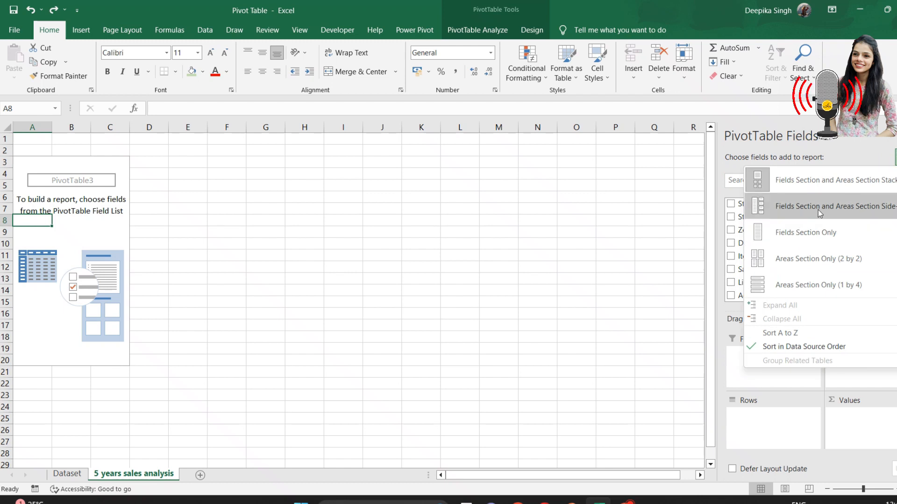
pyautogui.click(818, 209)
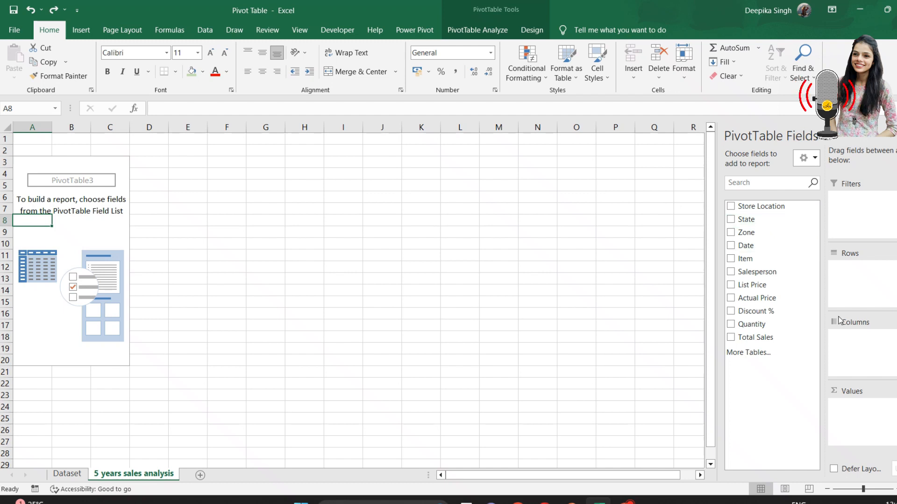
# Add Store Location to the PivotTable's rows and Total Sales to its values
pyautogui.moveTo(779, 209); pyautogui.dragTo(854, 279)
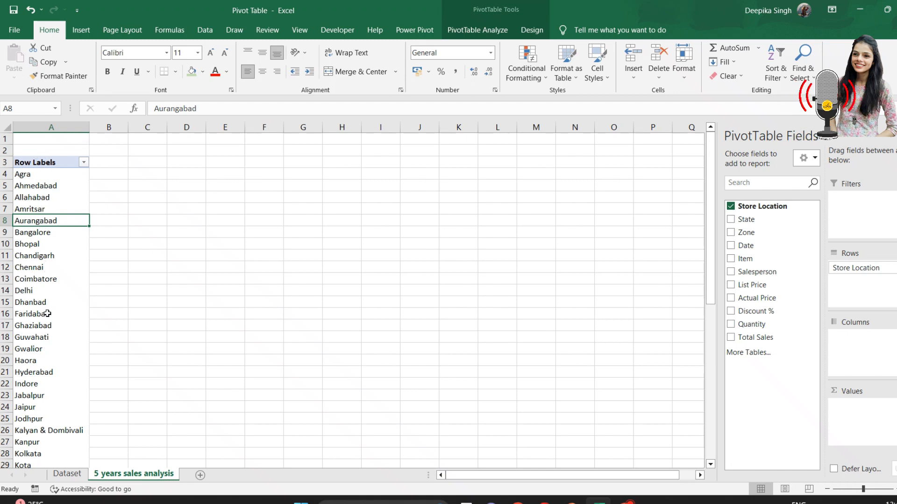
pyautogui.keyDown('ctrl'); pyautogui.scroll(4, 690, 376); pyautogui.keyUp('ctrl')
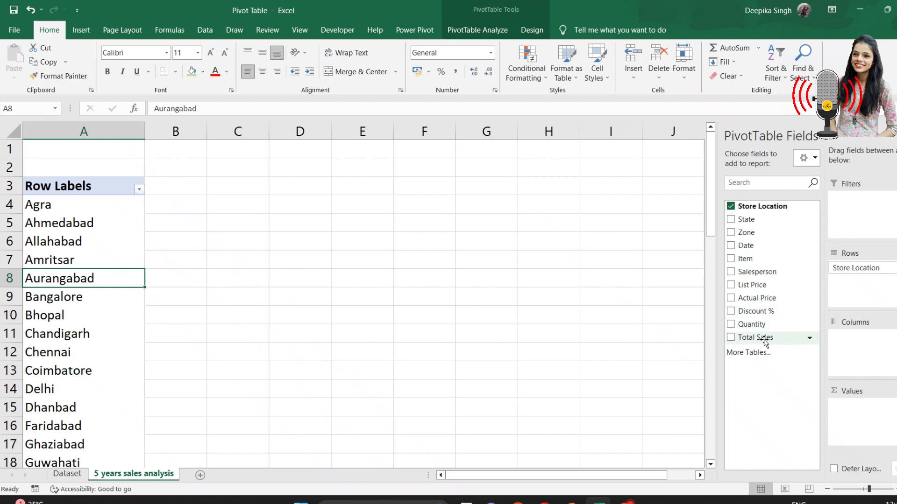
pyautogui.moveTo(763, 340); pyautogui.dragTo(864, 422)
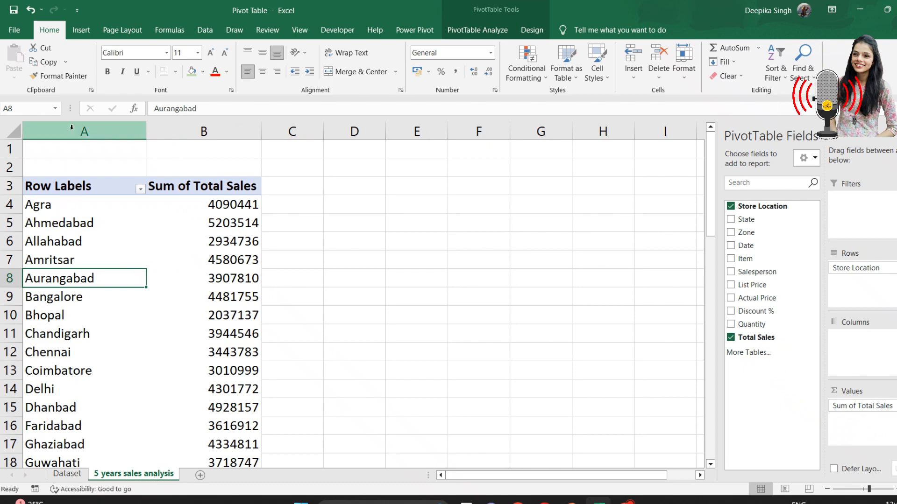
# Inspect the store location labels and their Total Sales values in the PivotTable, including the Agra row
pyautogui.click(71, 131)
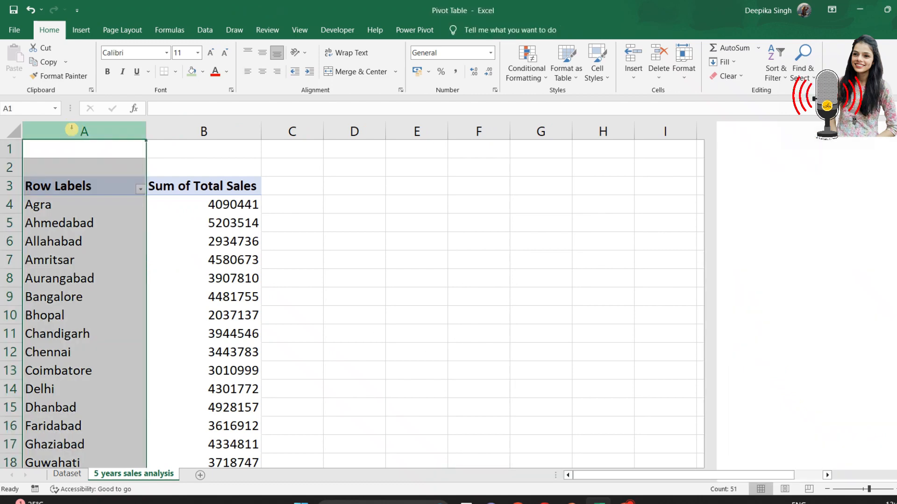
pyautogui.click(194, 120)
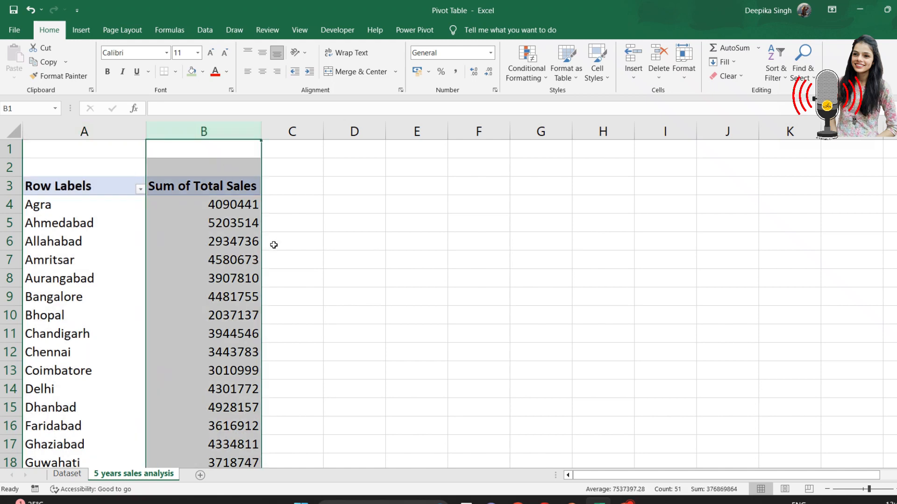
pyautogui.click(306, 226)
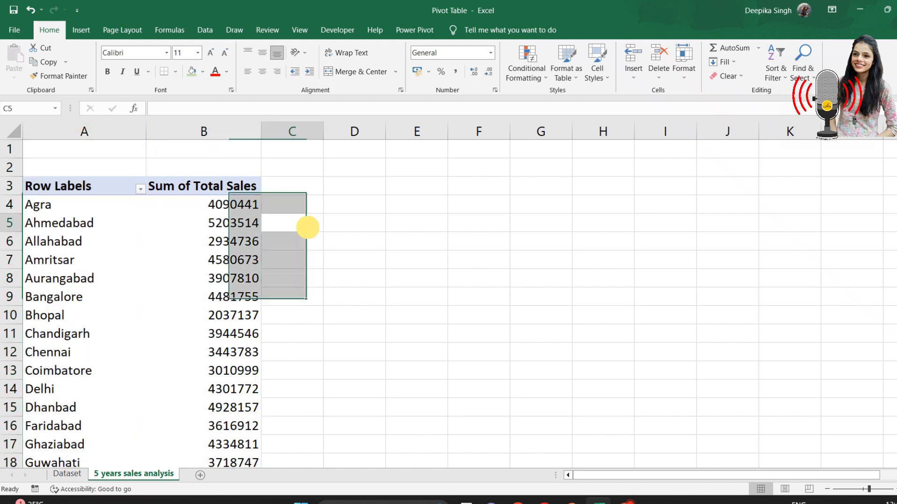
pyautogui.click(213, 204)
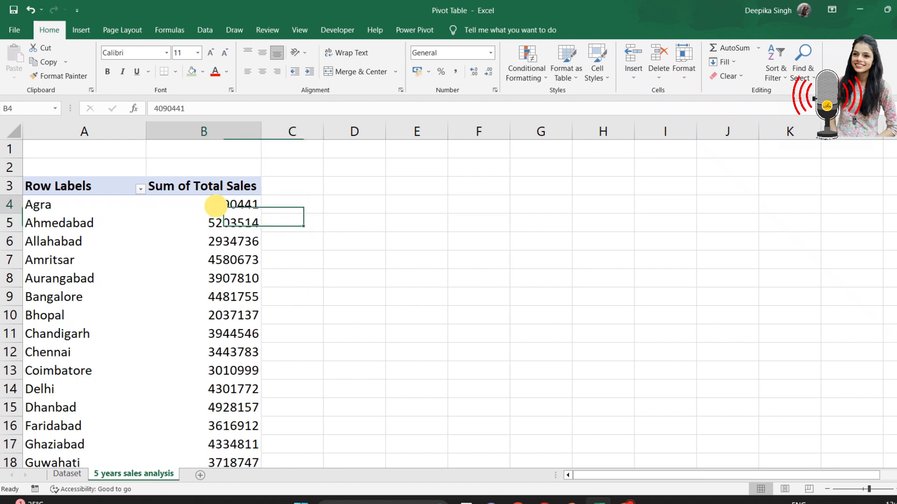
pyautogui.click(44, 207)
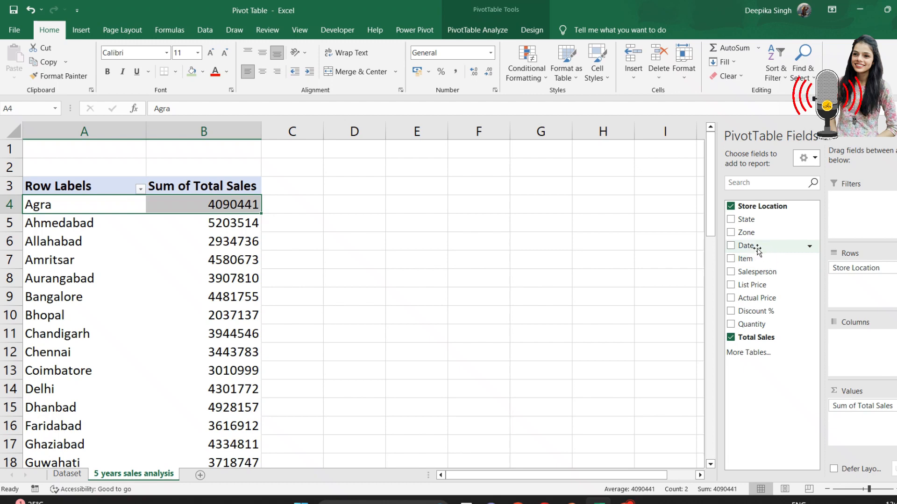
# Add Date below Store Location in the PivotTable's rows and inspect the dates and sales listed under Agra
pyautogui.moveTo(755, 246); pyautogui.dragTo(875, 289)
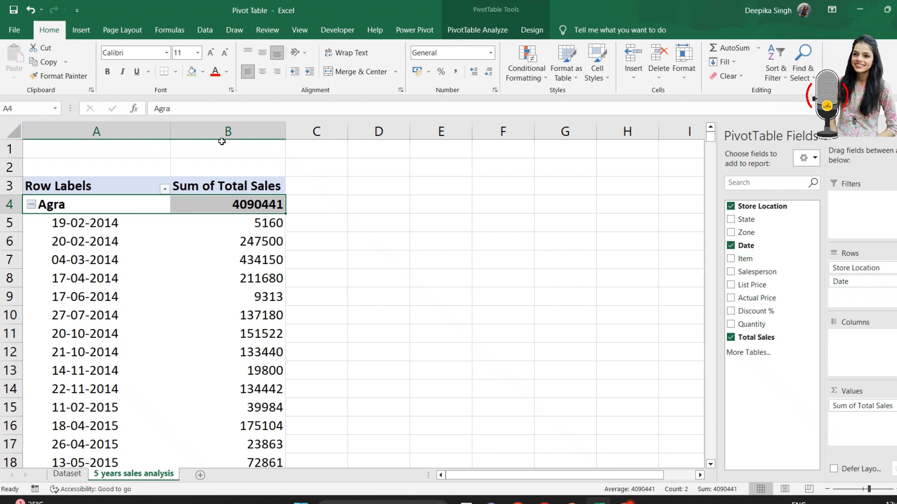
pyautogui.click(222, 131)
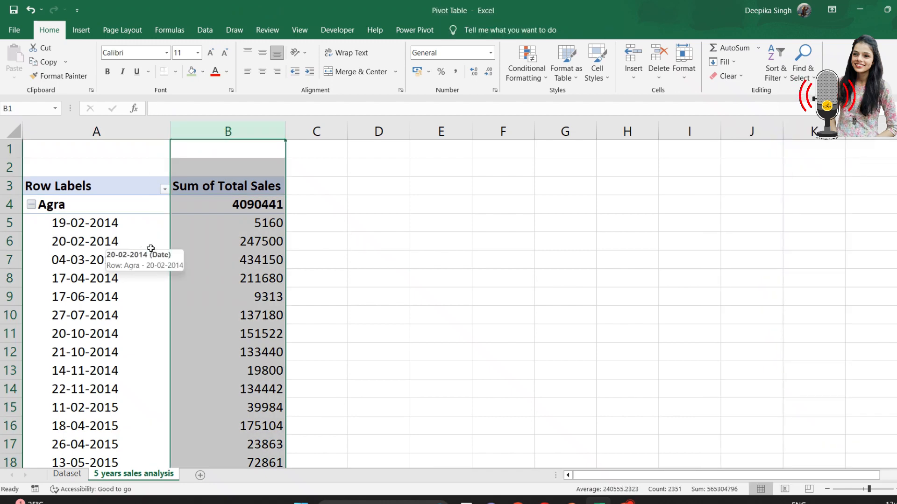
pyautogui.click(125, 226)
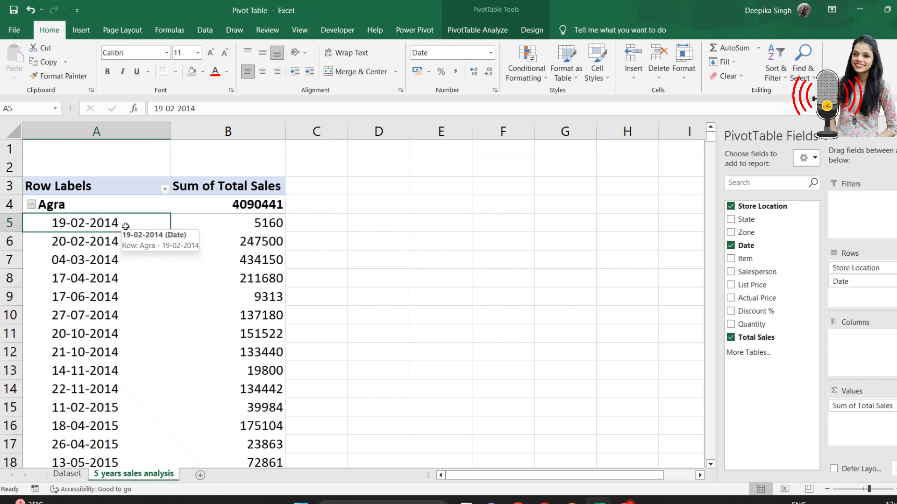
pyautogui.click(49, 206)
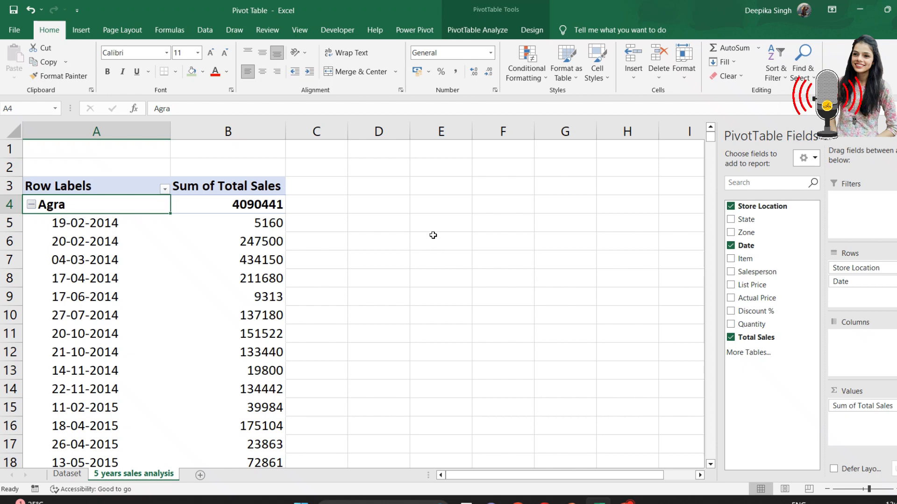
# Change the PivotTable's report layout to Tabular Form
pyautogui.click(528, 33)
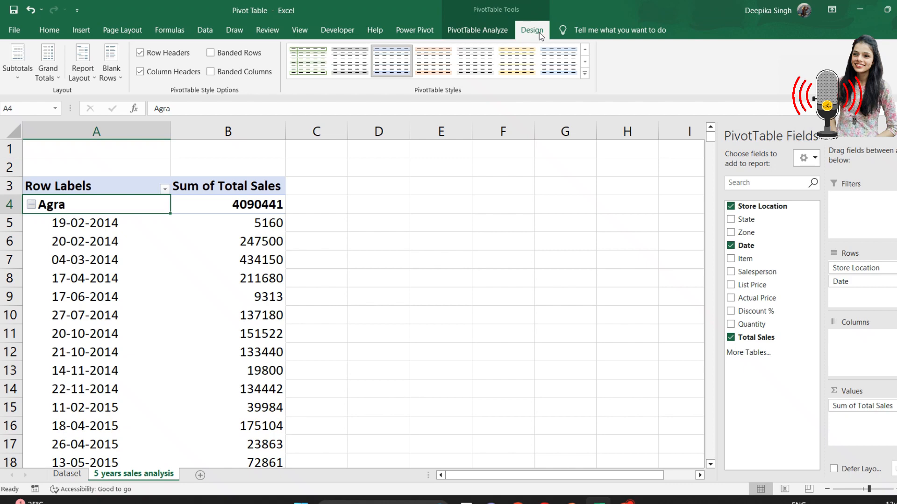
pyautogui.click(88, 81)
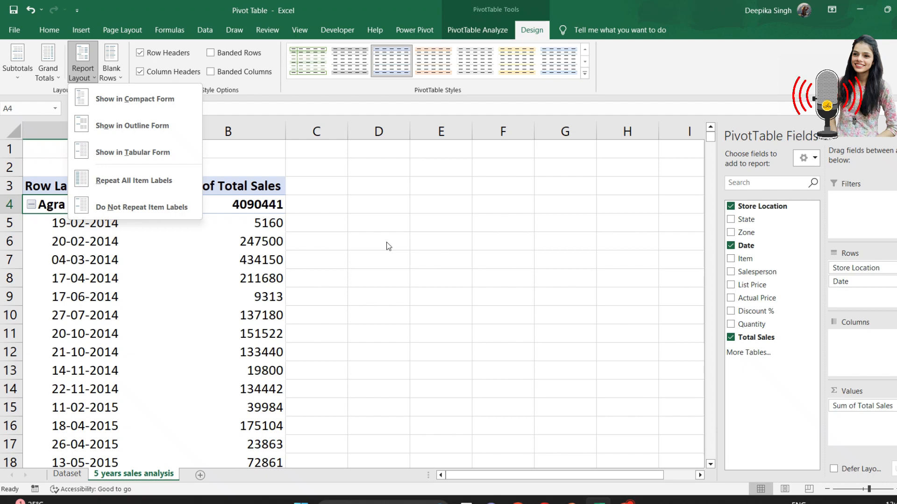
pyautogui.click(176, 161)
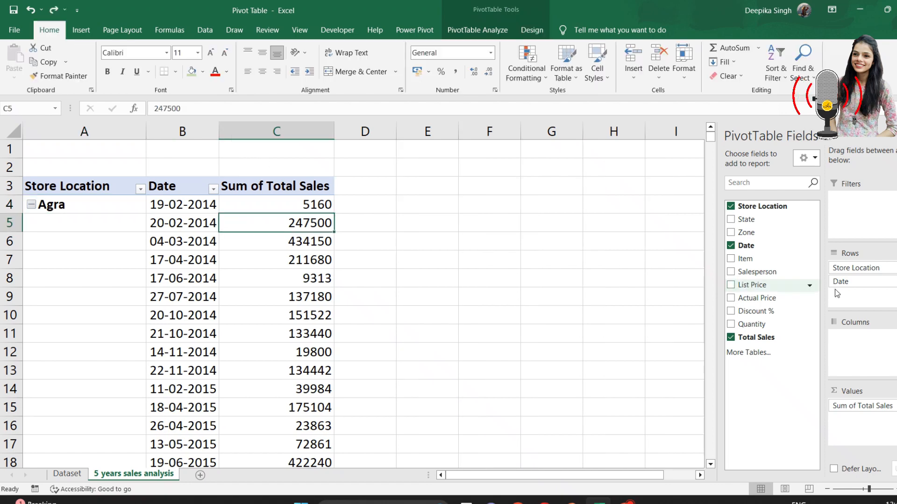
# Re-add Date below Store Location in the PivotTable's rows and remove Date, Months (Date) and Quarters (Date), keeping Years (Date)
pyautogui.moveTo(841, 282); pyautogui.dragTo(779, 390)
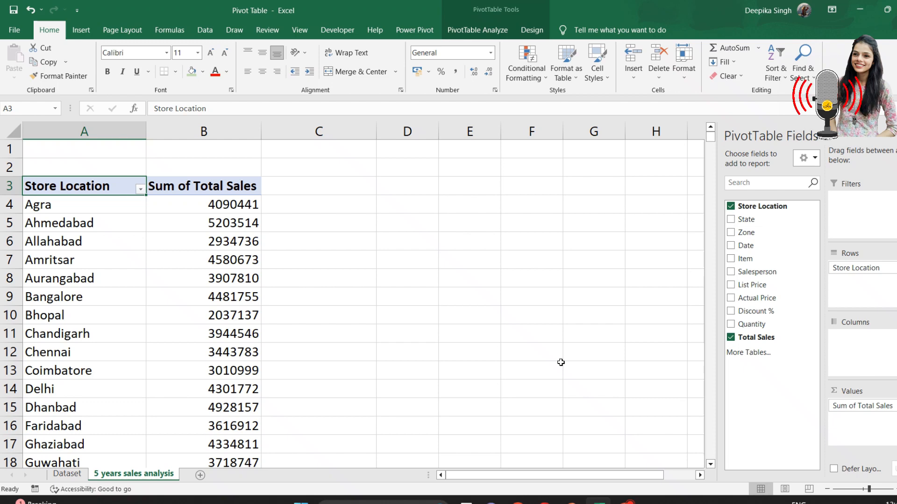
pyautogui.moveTo(755, 245); pyautogui.dragTo(869, 295)
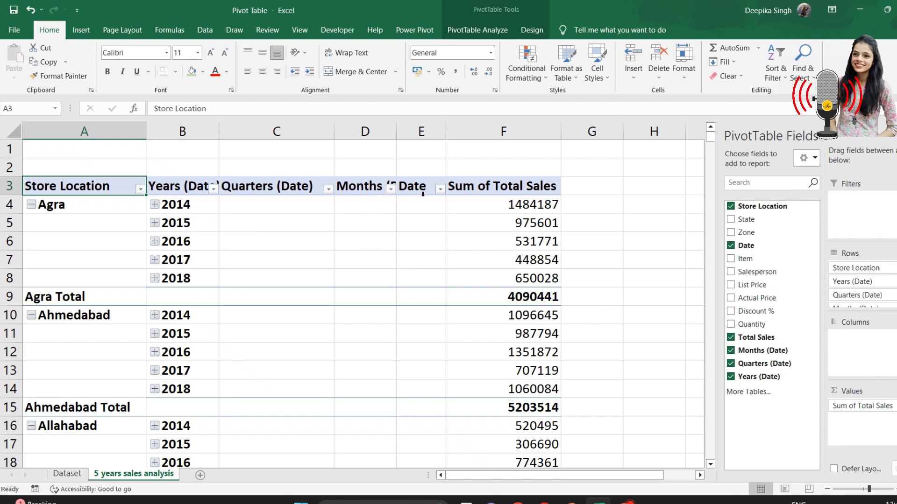
pyautogui.scroll(-1, 855, 281)
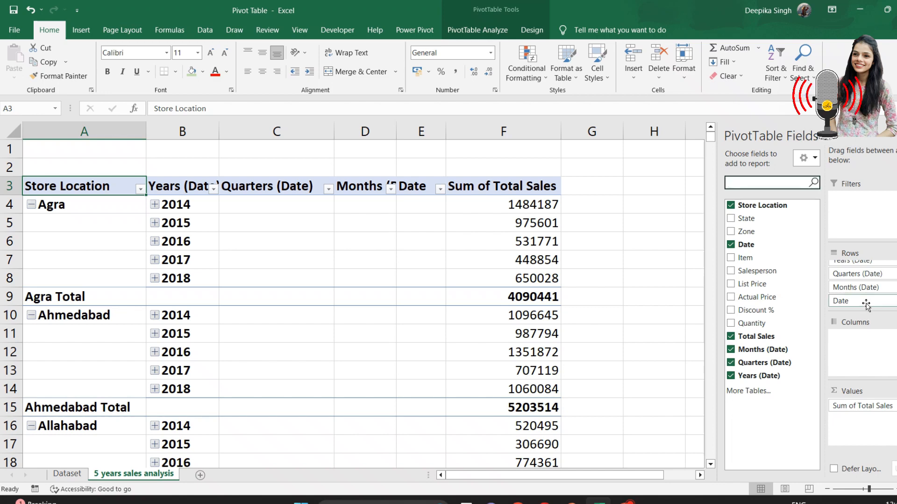
pyautogui.moveTo(866, 304); pyautogui.dragTo(765, 414)
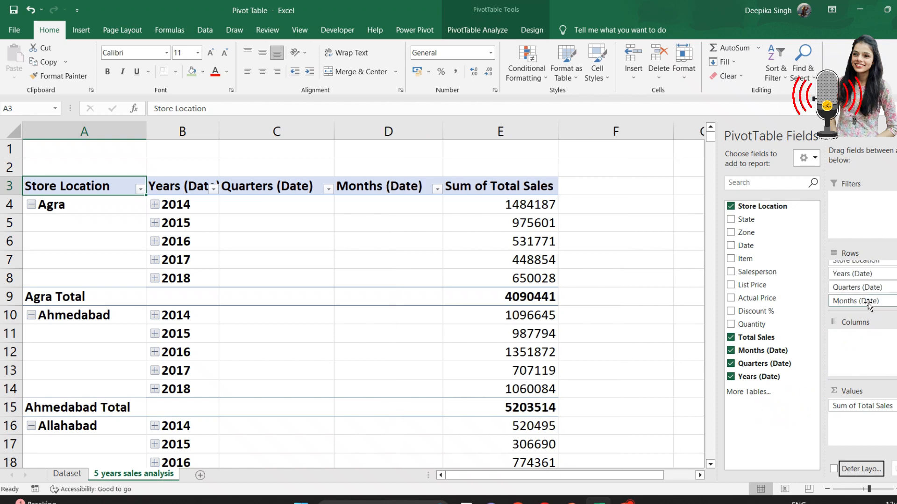
pyautogui.moveTo(868, 304); pyautogui.dragTo(770, 428)
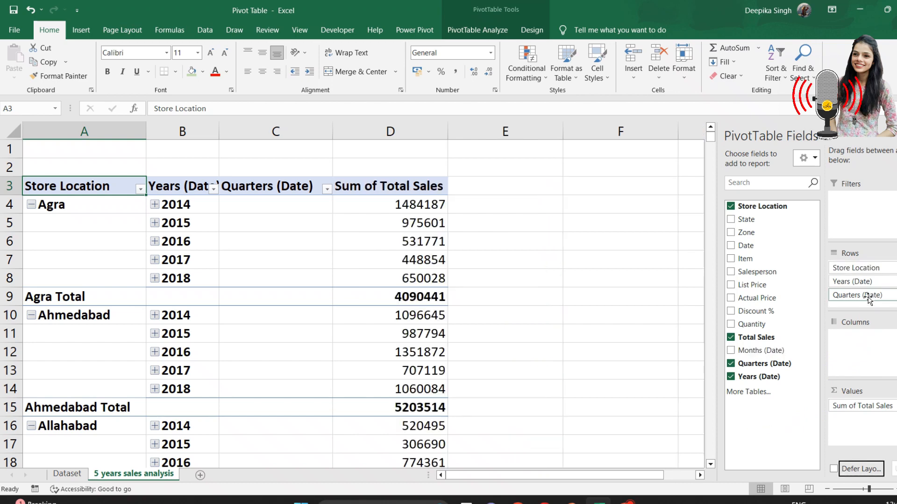
pyautogui.moveTo(869, 299); pyautogui.dragTo(768, 425)
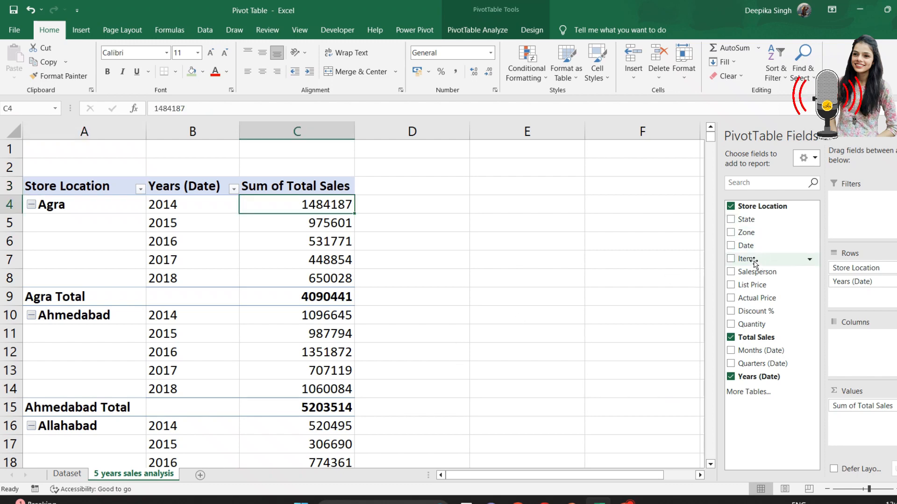
# Add Item to the PivotTable's columns and Zone to its report filters
pyautogui.moveTo(754, 260); pyautogui.dragTo(855, 344)
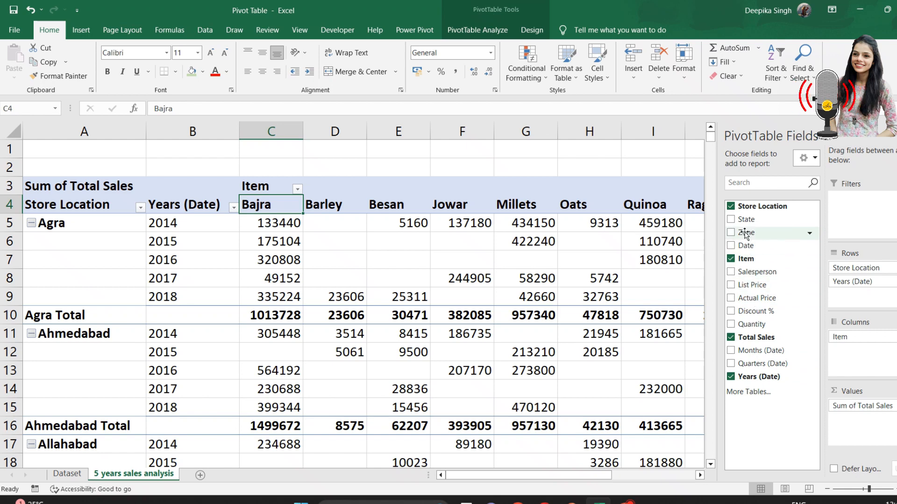
pyautogui.moveTo(747, 233); pyautogui.dragTo(848, 209)
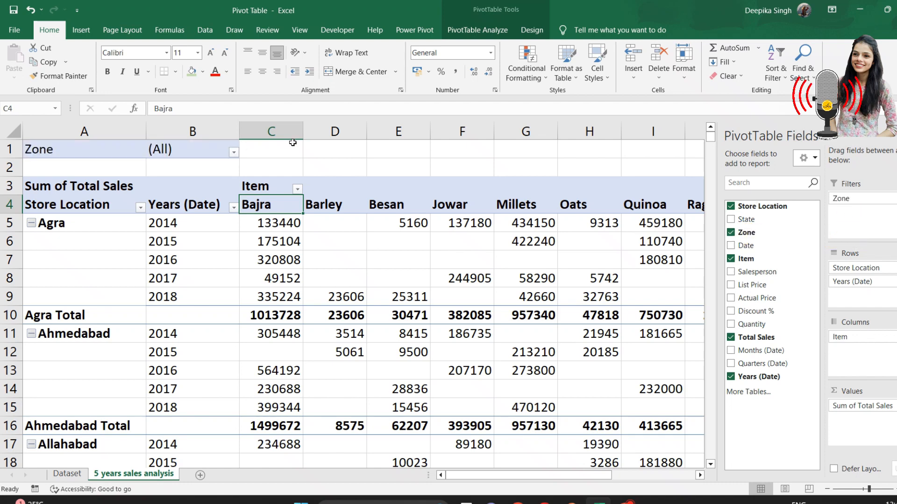
# Filter the PivotTable to show only the NORTH zone
pyautogui.click(233, 152)
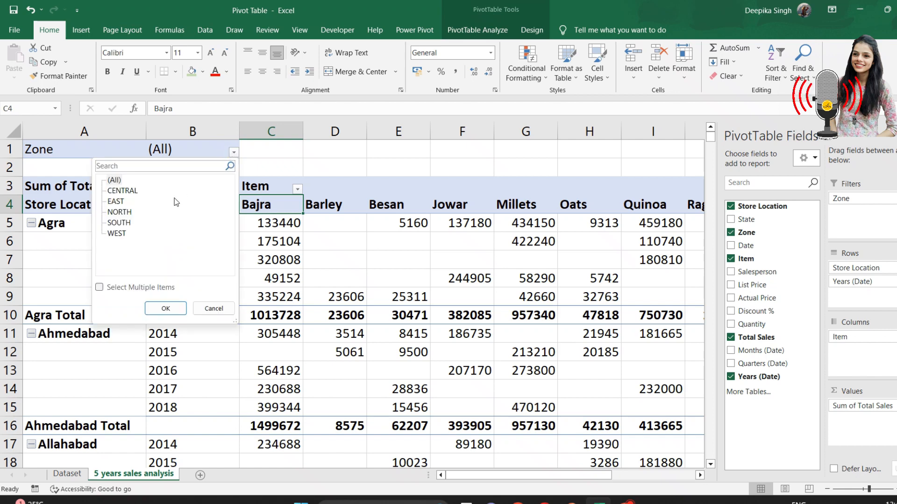
pyautogui.click(121, 212)
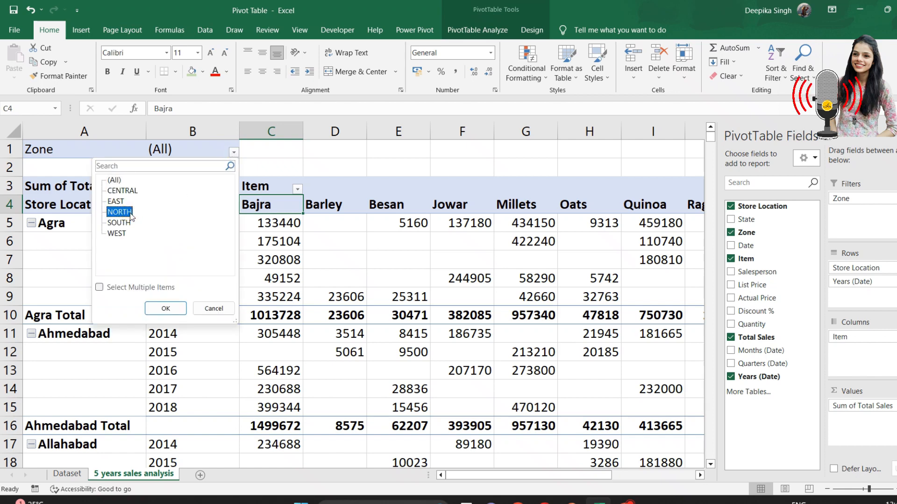
pyautogui.click(169, 308)
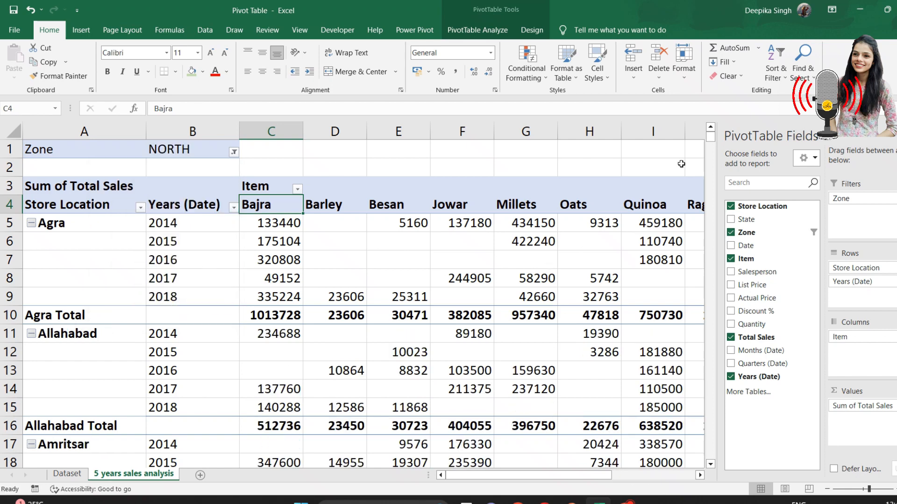
# Hide the PivotTable field list and the expand/collapse buttons beside the store locations
pyautogui.moveTo(713, 142); pyautogui.dragTo(709, 138)
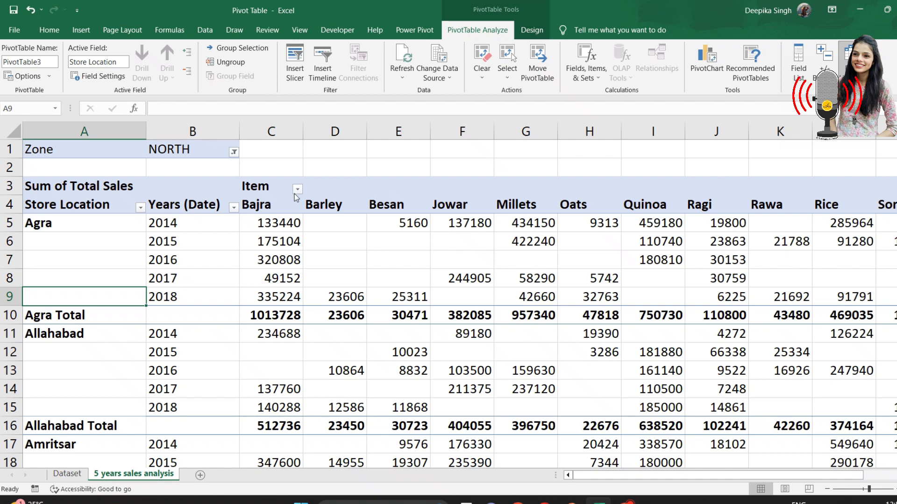
pyautogui.click(317, 255)
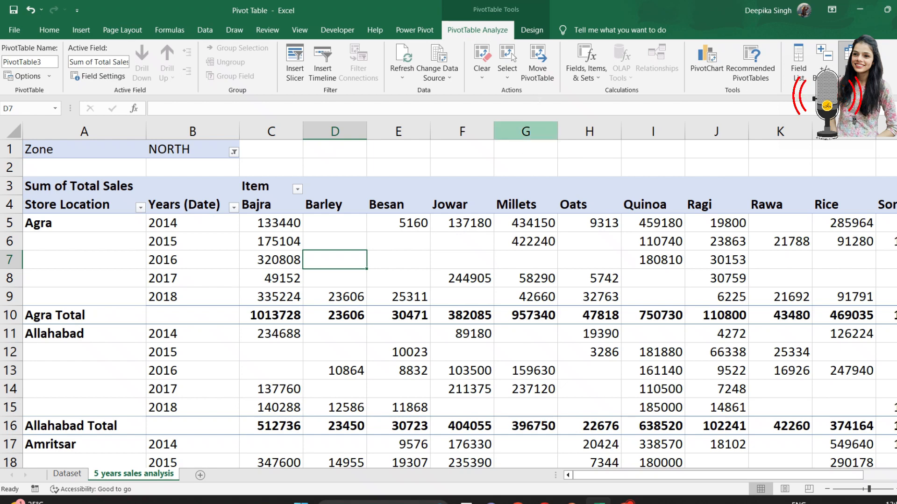
# Apply the green PivotTable style with a dark green header and light green store labels and total rows
pyautogui.click(531, 30)
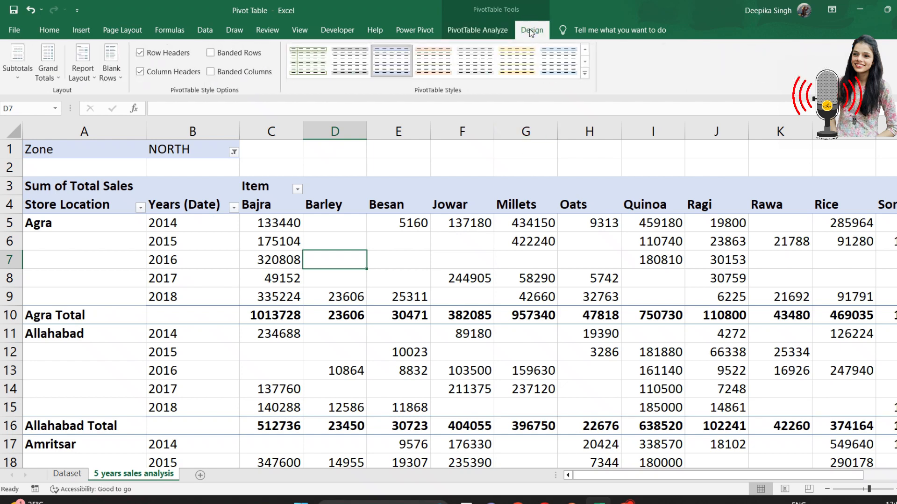
pyautogui.click(380, 64)
pyautogui.click(584, 62)
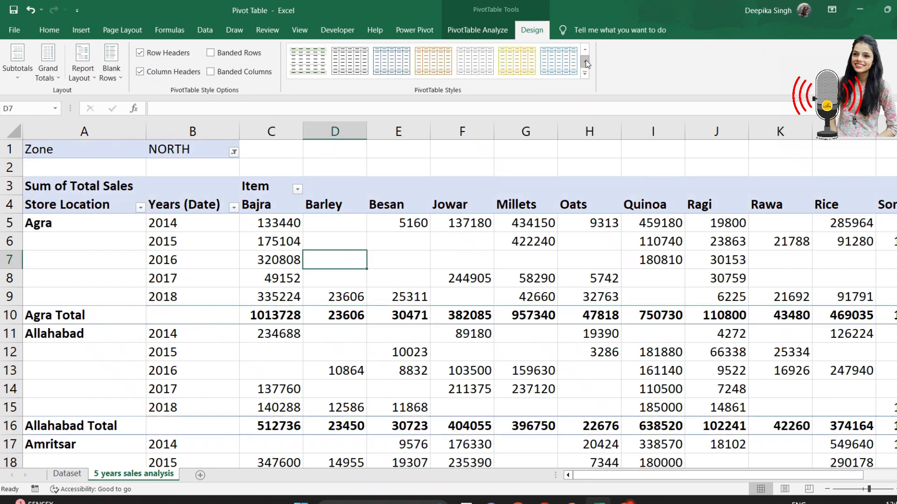
pyautogui.click(584, 62)
pyautogui.click(585, 61)
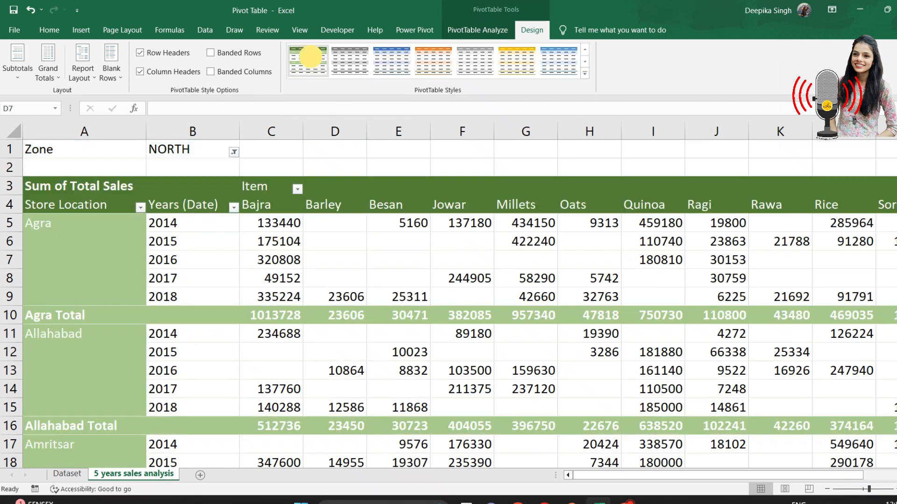
pyautogui.click(312, 60)
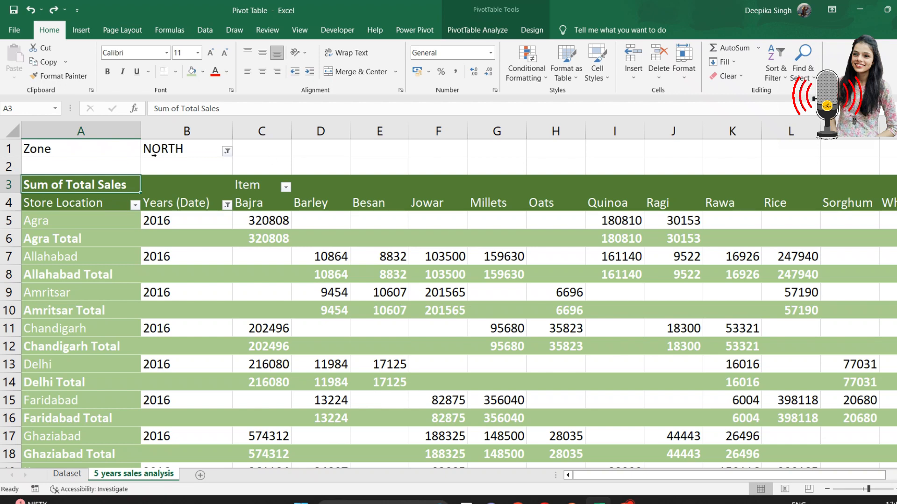
# Summarize the Total Sales values by Count and inspect the Millets entry for Faridabad
pyautogui.rightClick(99, 186)
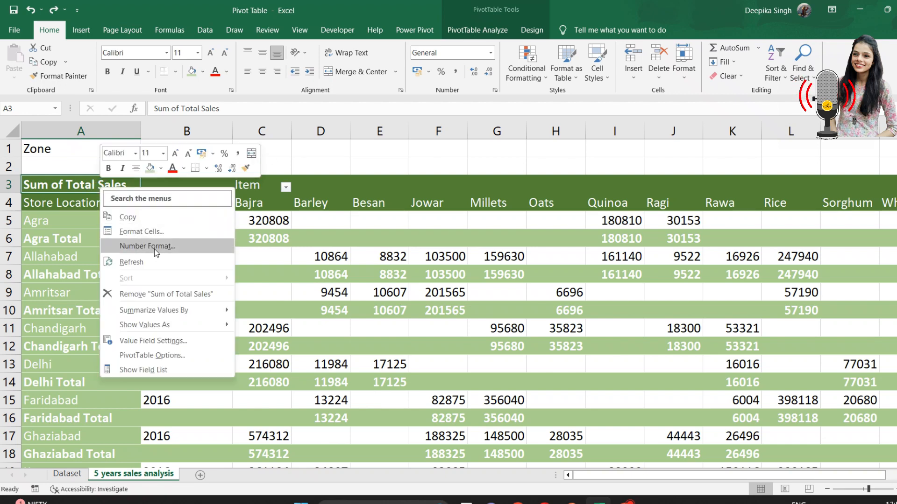
pyautogui.moveTo(180, 310)
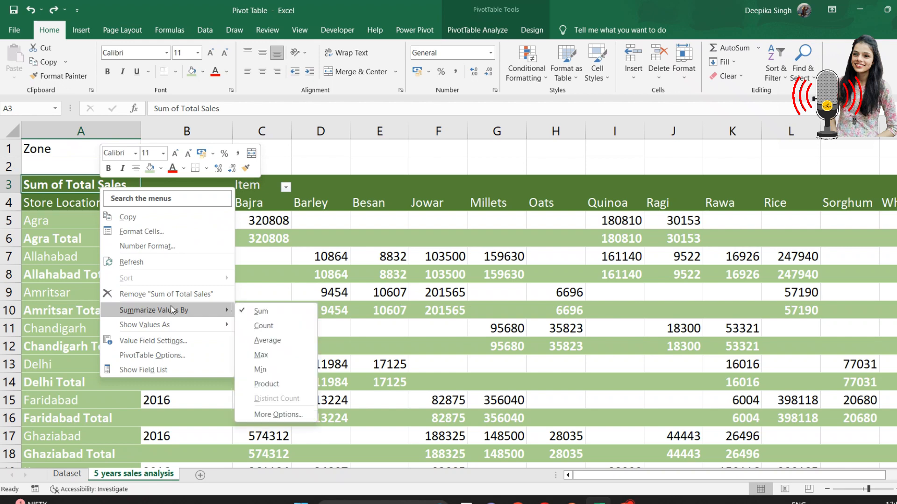
pyautogui.click(269, 327)
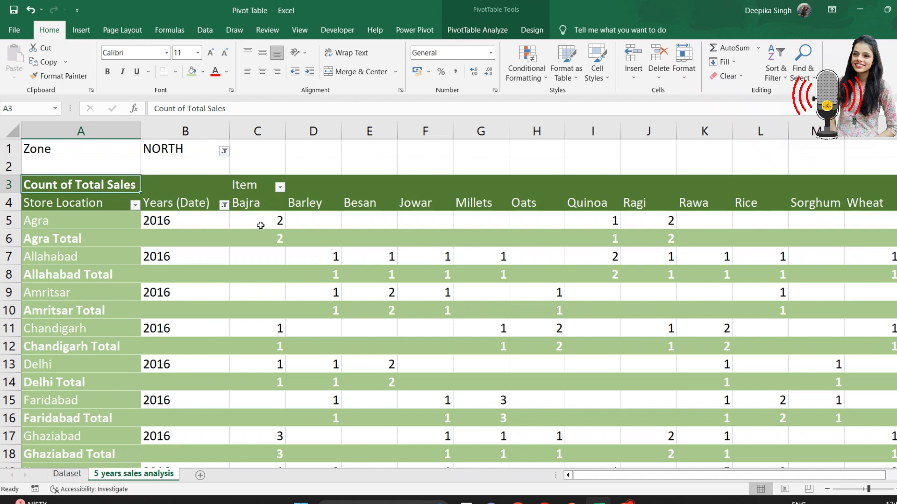
pyautogui.moveTo(270, 223)
pyautogui.moveTo(69, 221)
pyautogui.click(495, 400)
pyautogui.moveTo(495, 400)
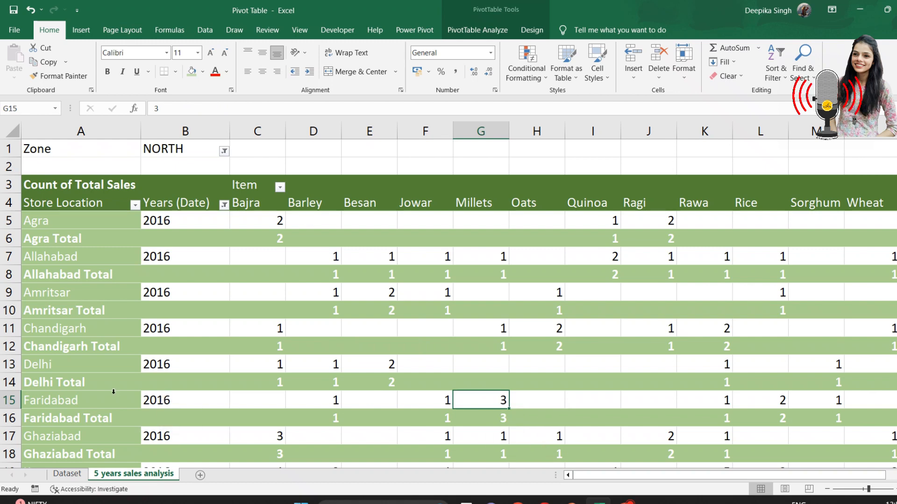
# Try summarizing the Total Sales values by Max and restore the summary to Sum
pyautogui.click(119, 185)
pyautogui.rightClick(119, 185)
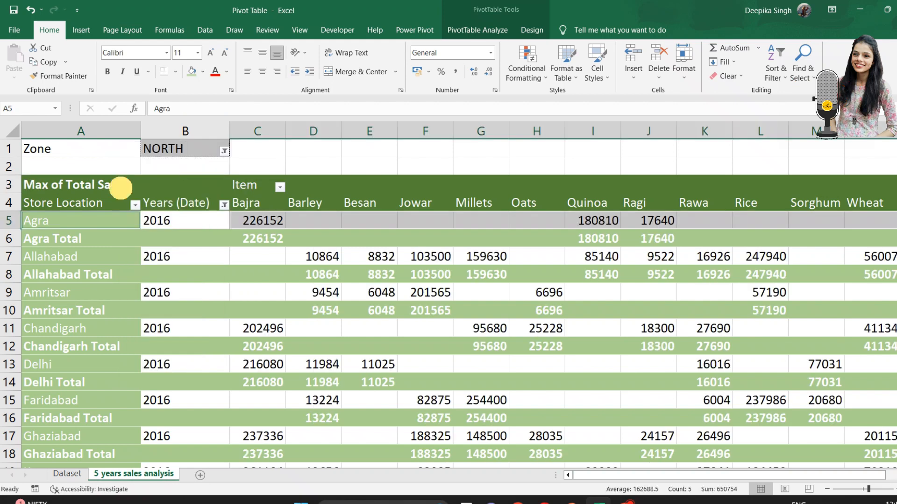
pyautogui.click(120, 187)
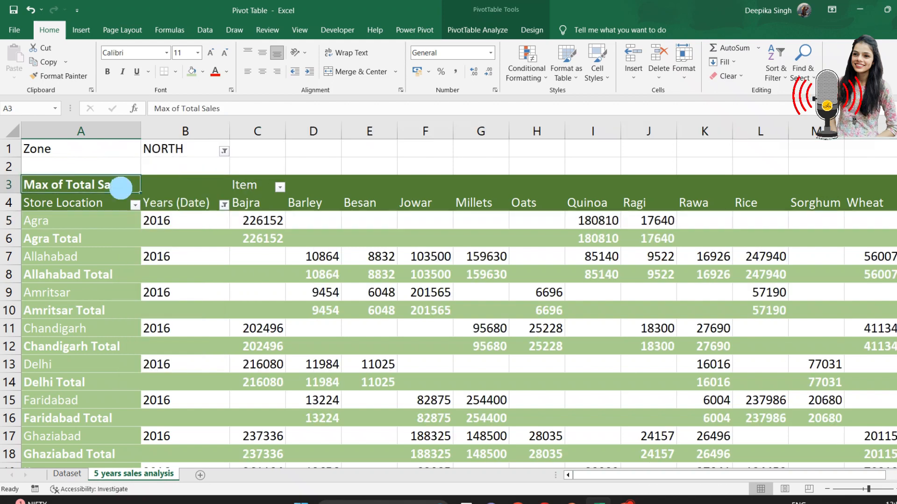
pyautogui.rightClick(120, 186)
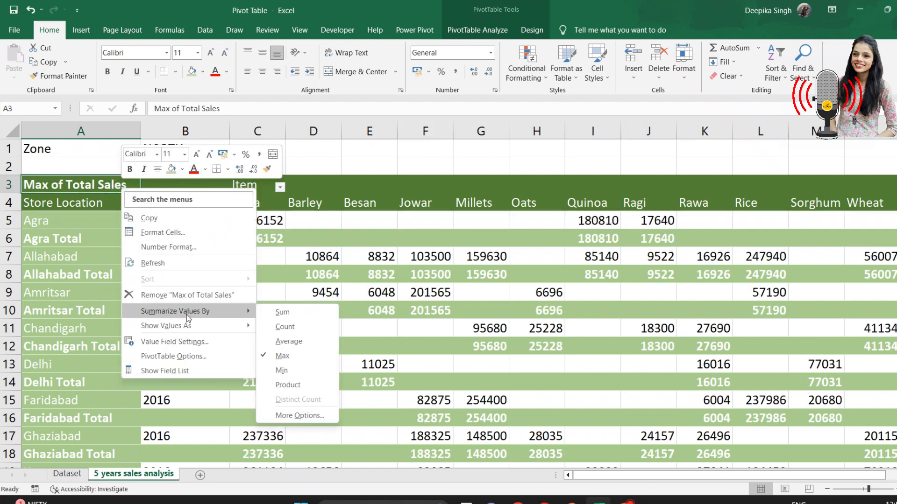
pyautogui.moveTo(226, 313)
pyautogui.click(268, 316)
pyautogui.click(349, 159)
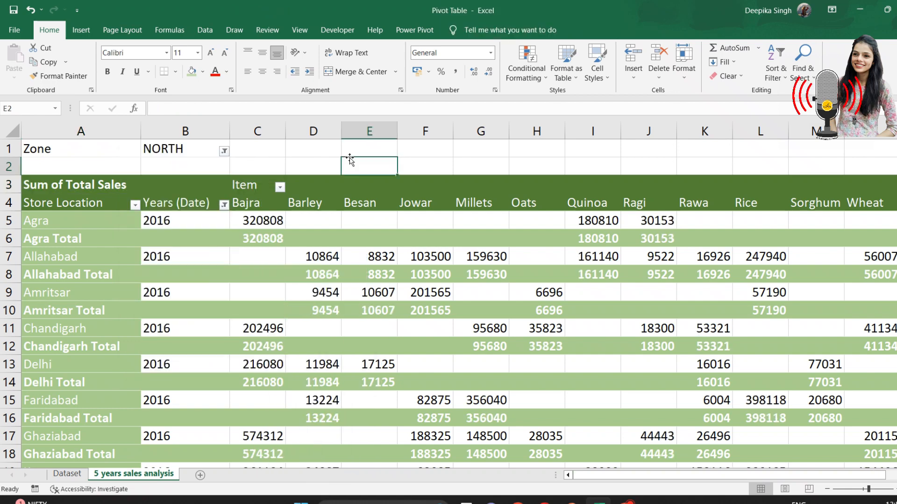